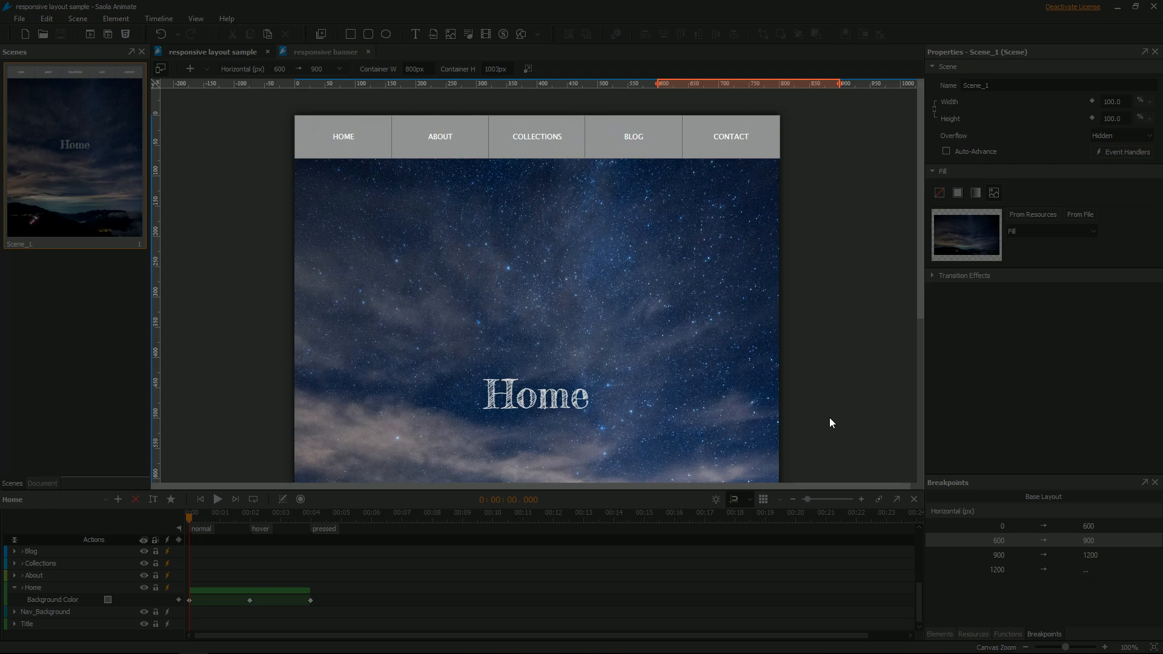
- Look over the Home scene at different zoom levels and fit the whole canvas on screen
scroll(830, 417, "down", 5)
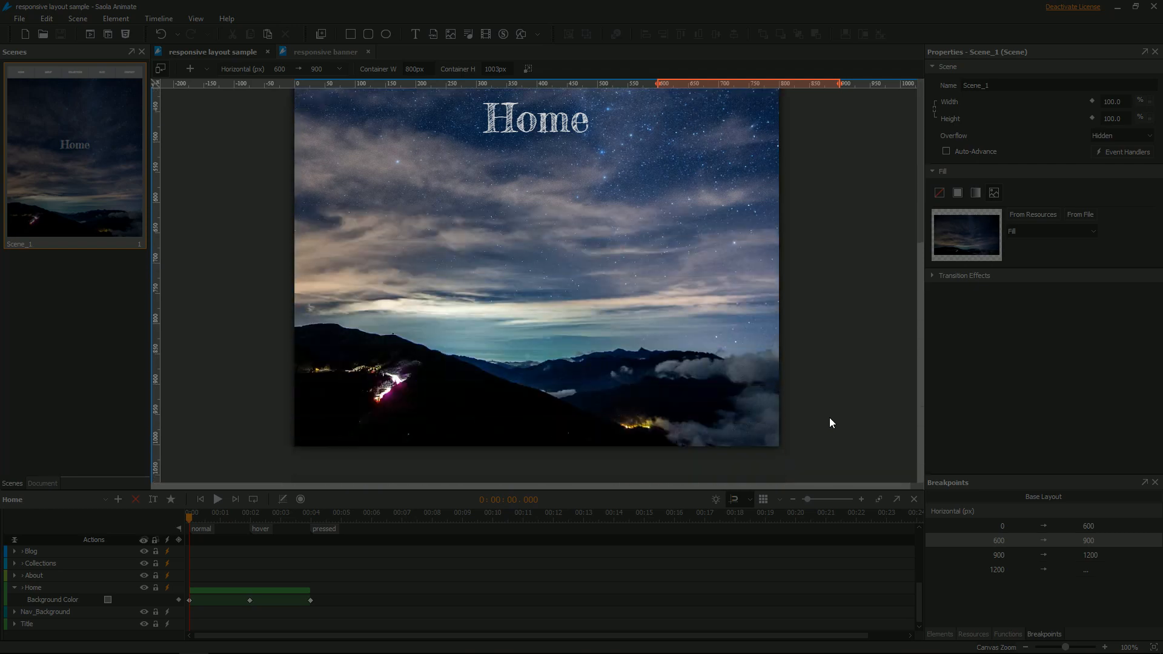
scroll(830, 418, "up", 5)
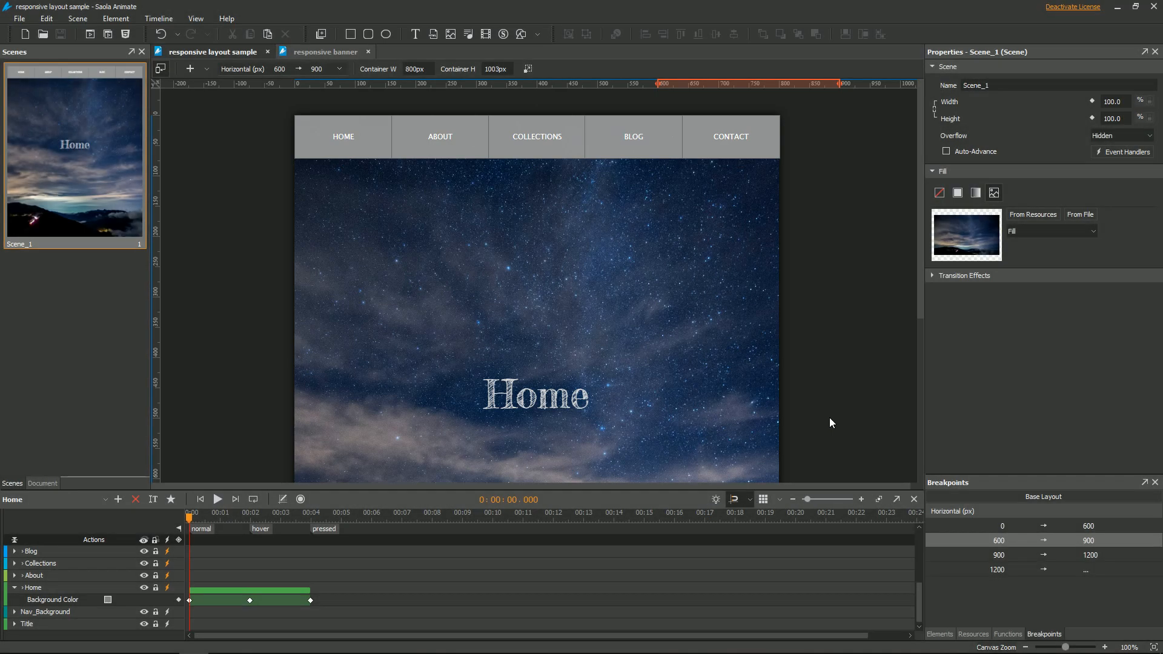
scroll(830, 416, "up", 3)
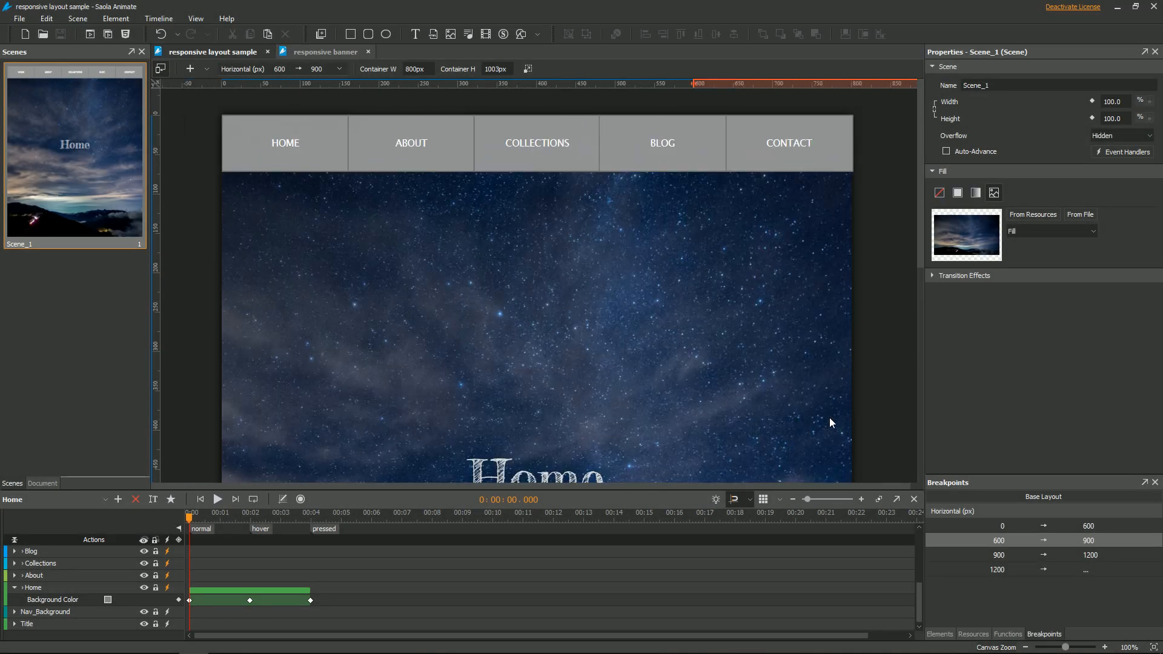
scroll(830, 418, "down", 2)
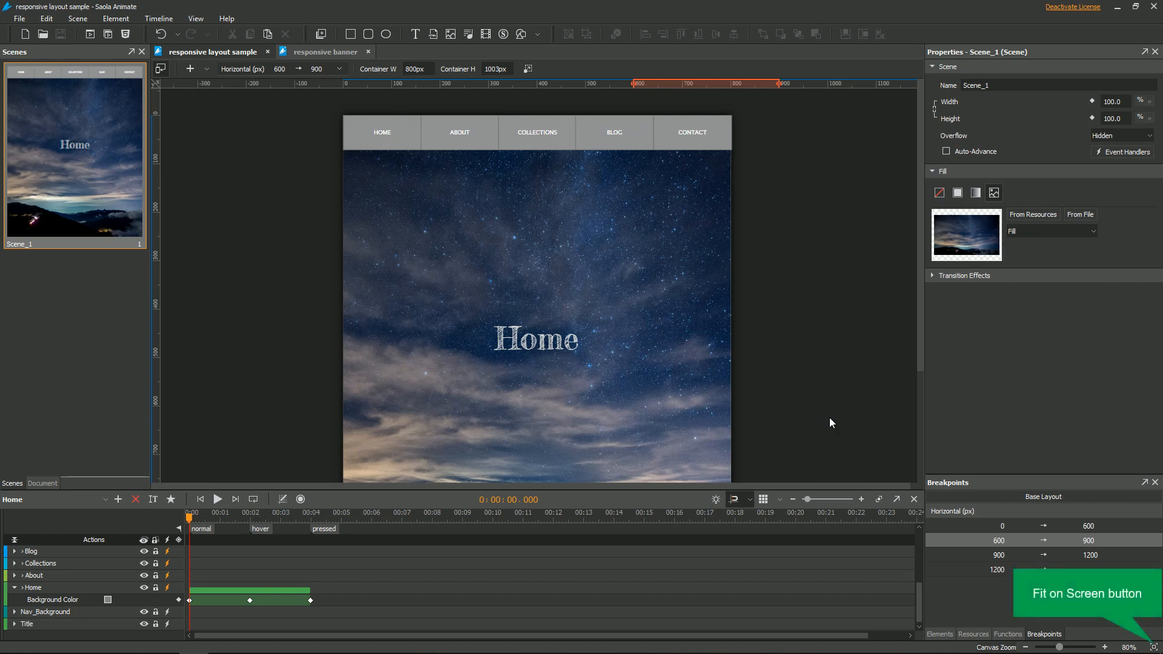
left_click(1154, 647)
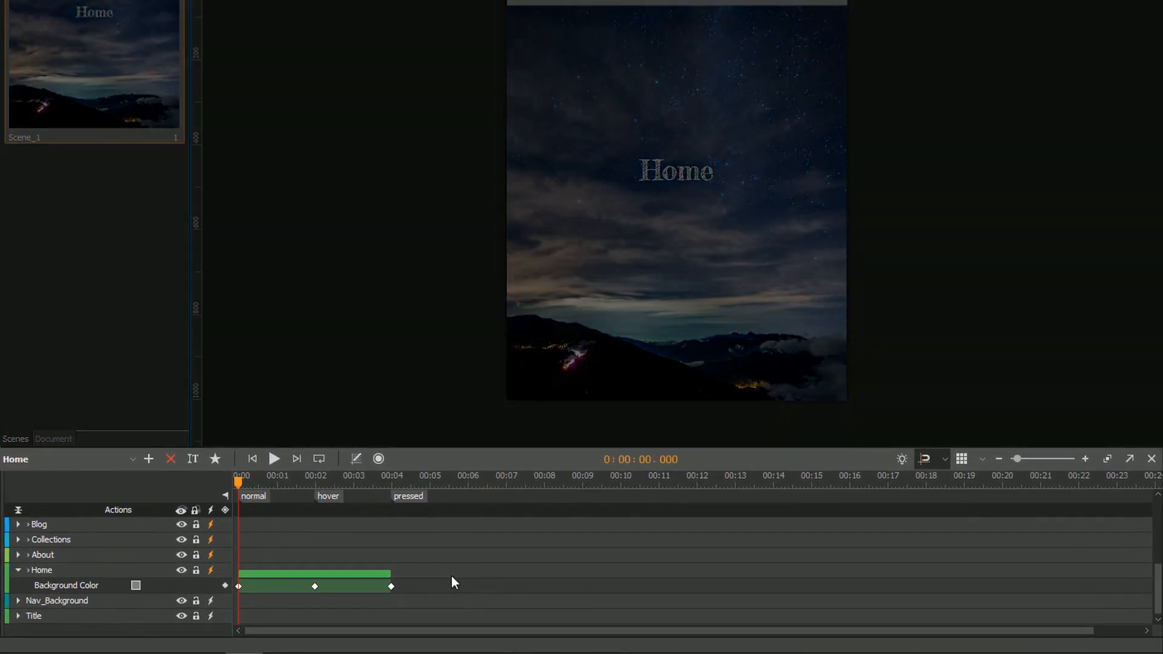
- Select the Home element's animation and switch from the Home timeline to the main timeline
left_click(333, 573)
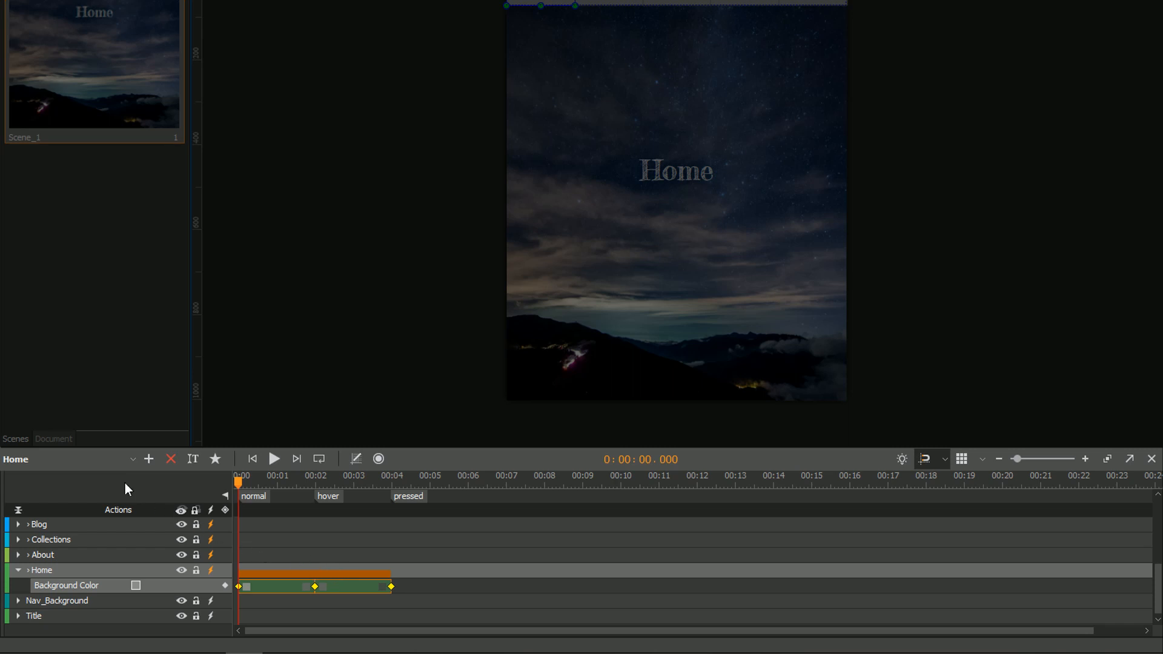
left_click(89, 459)
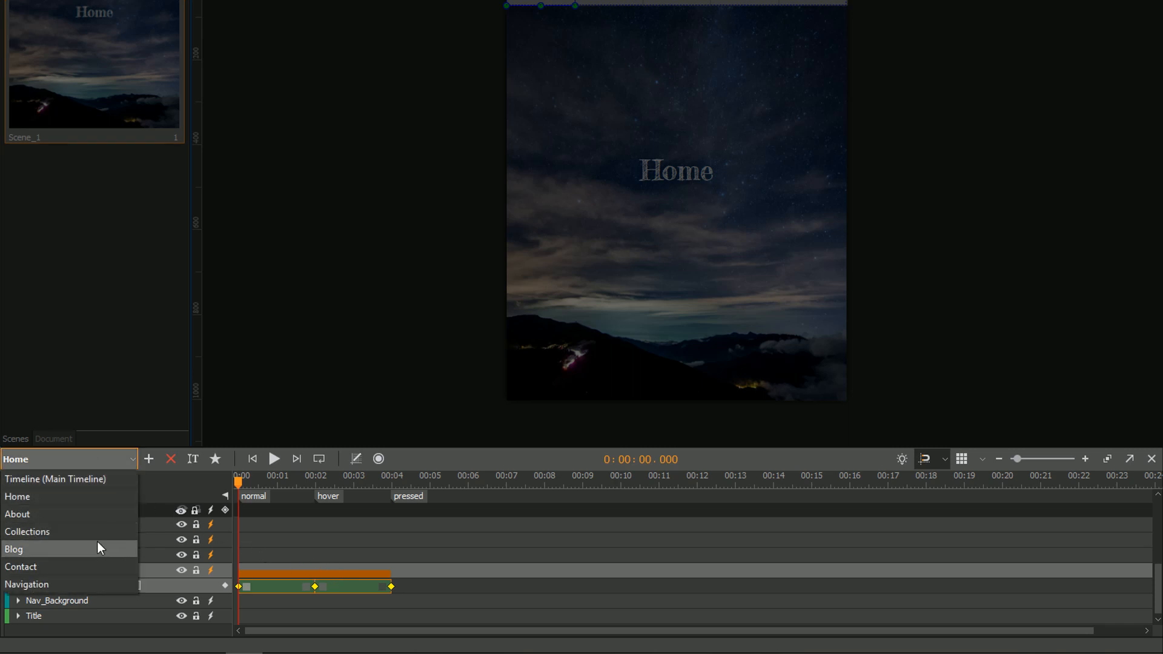
left_click(118, 482)
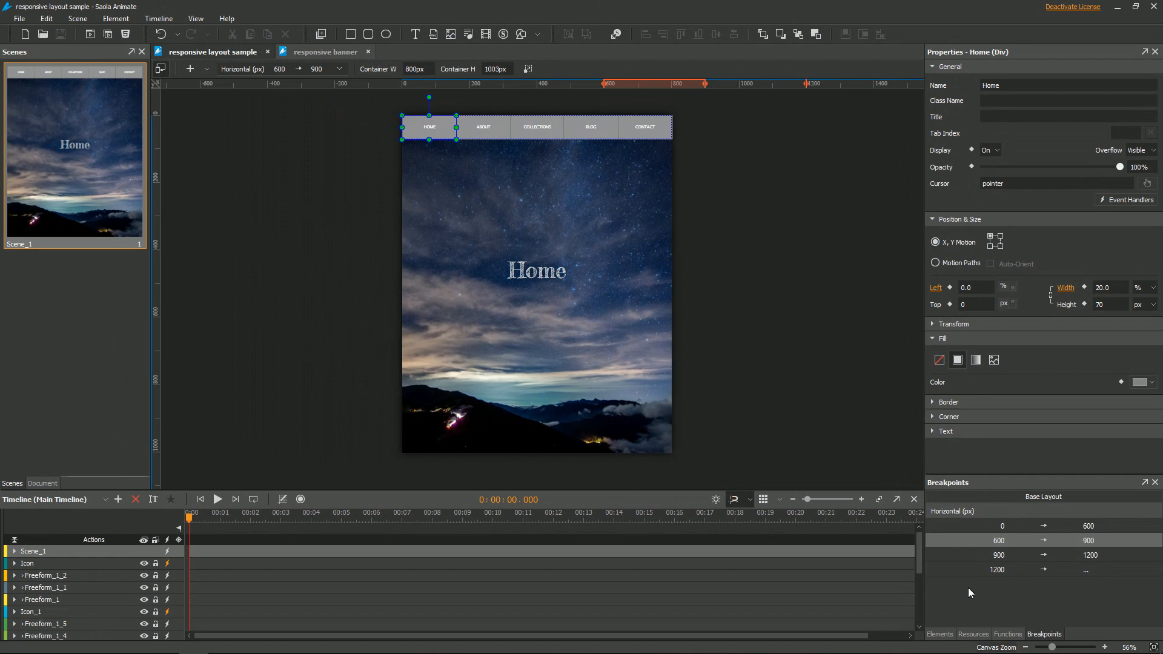
- Compare the 900–1200 px and 600–900 px breakpoint layouts and check the options for adding a breakpoint
left_click(971, 557)
left_click(971, 541)
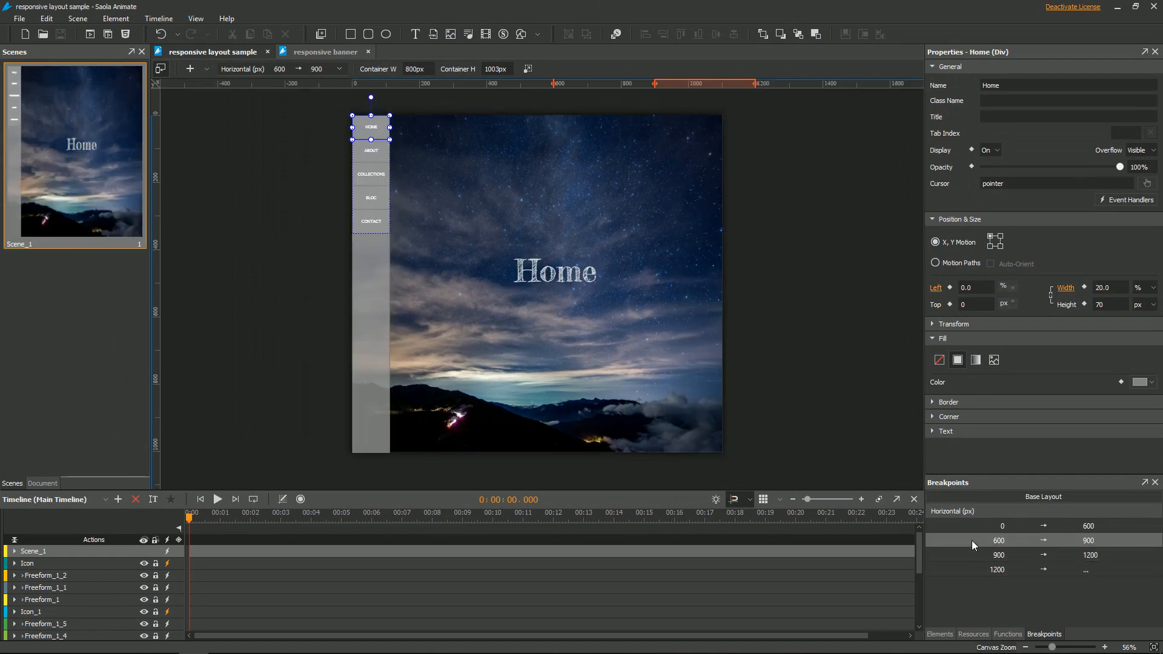
left_click(191, 68)
mouse_move(202, 136)
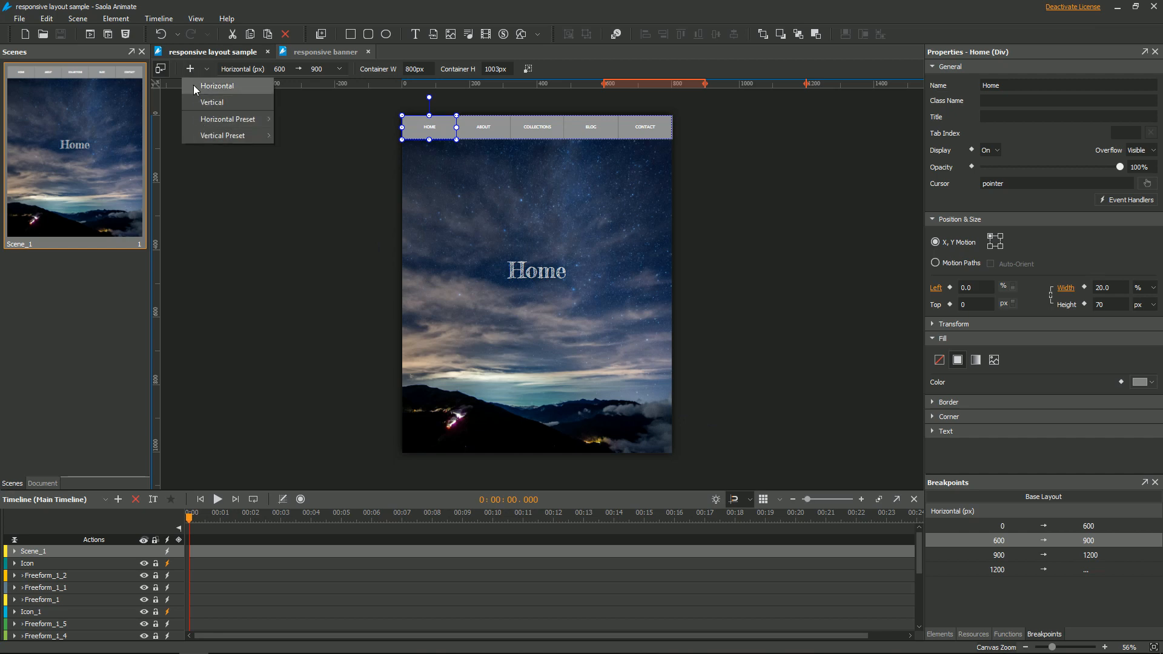
left_click(194, 89)
left_click(220, 124)
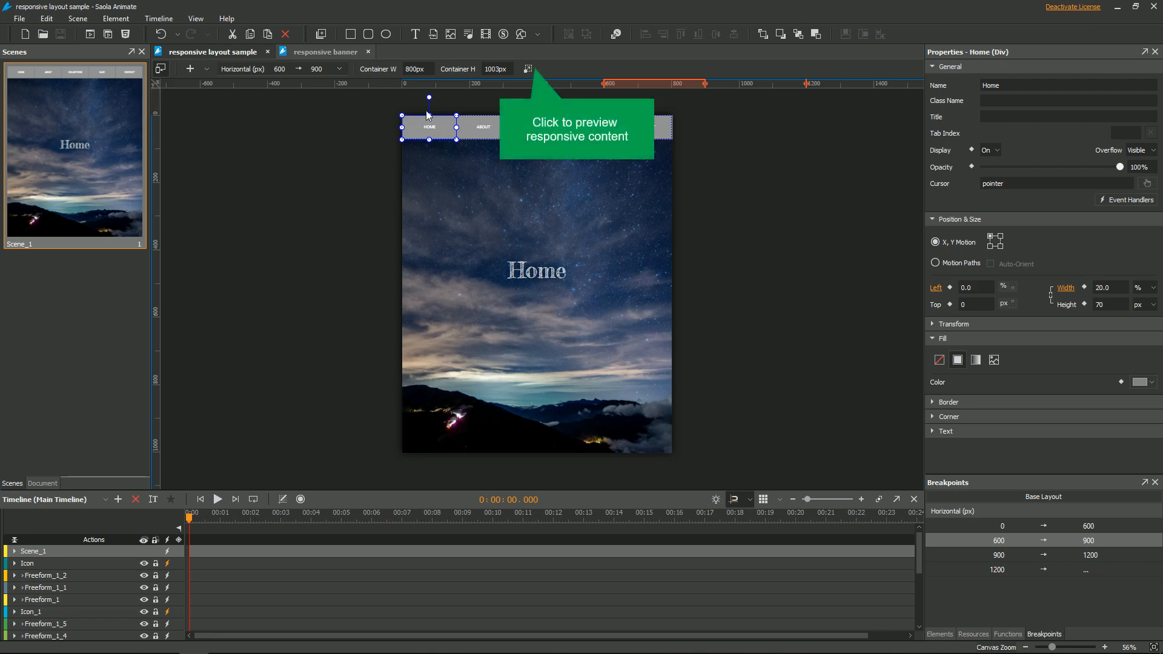
- Turn on the responsive content preview, widen the container to about 1402 px, and deselect the Home button
left_click(528, 70)
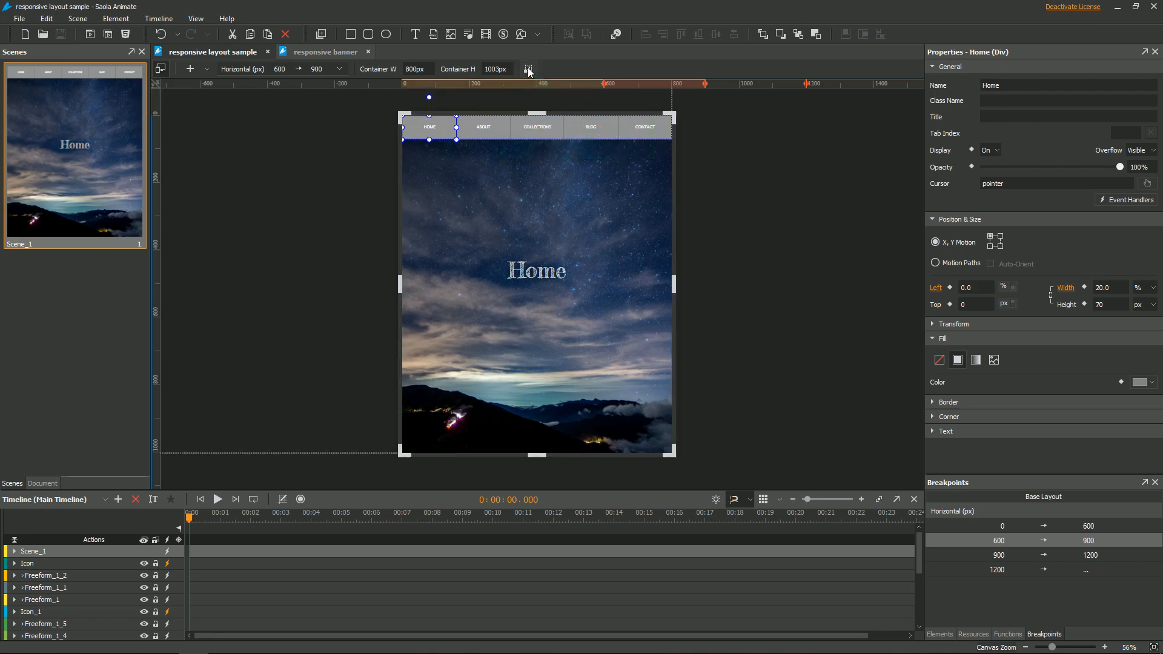
left_click_drag(670, 284, 879, 292)
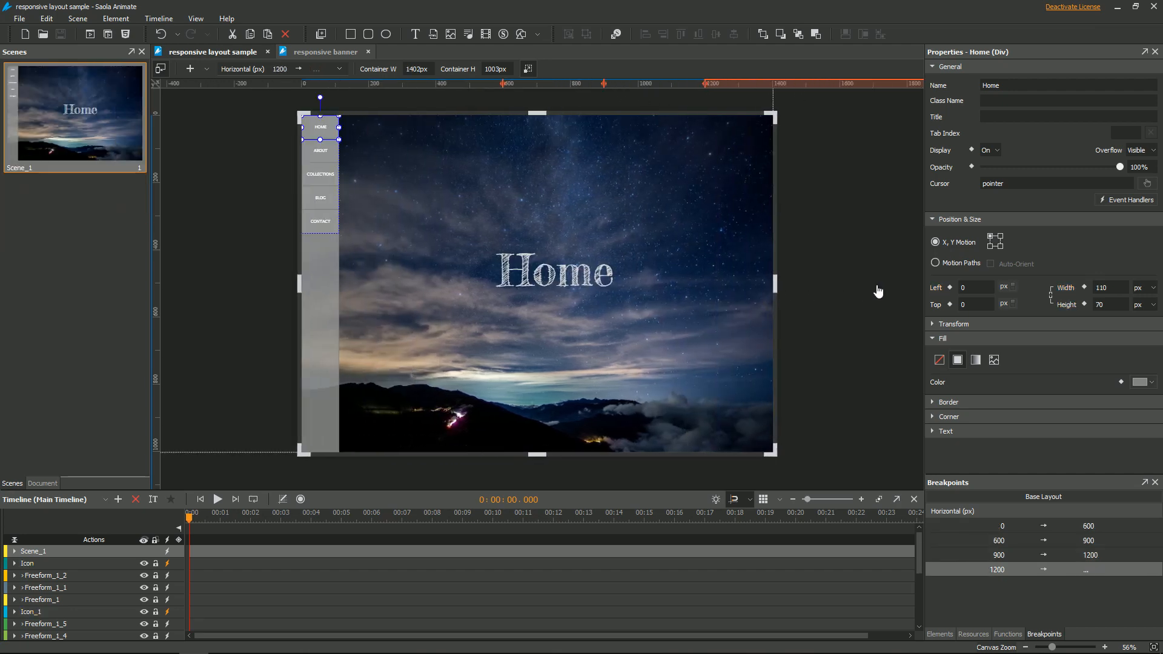
left_click(878, 292)
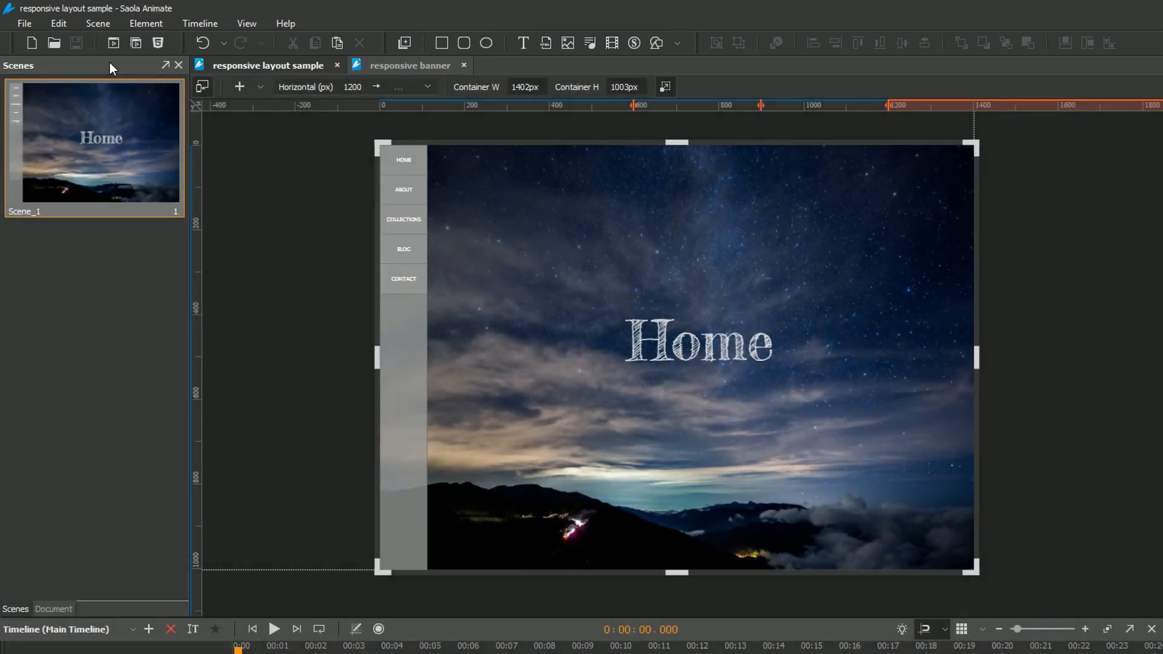
left_click(26, 20)
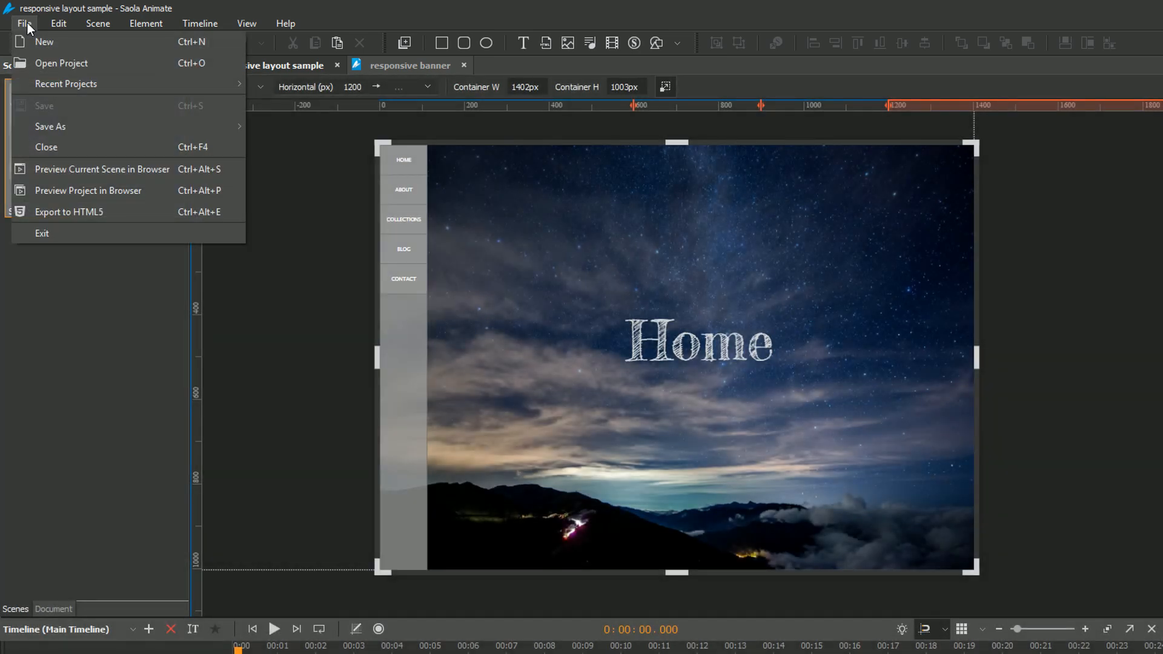
mouse_move(51, 24)
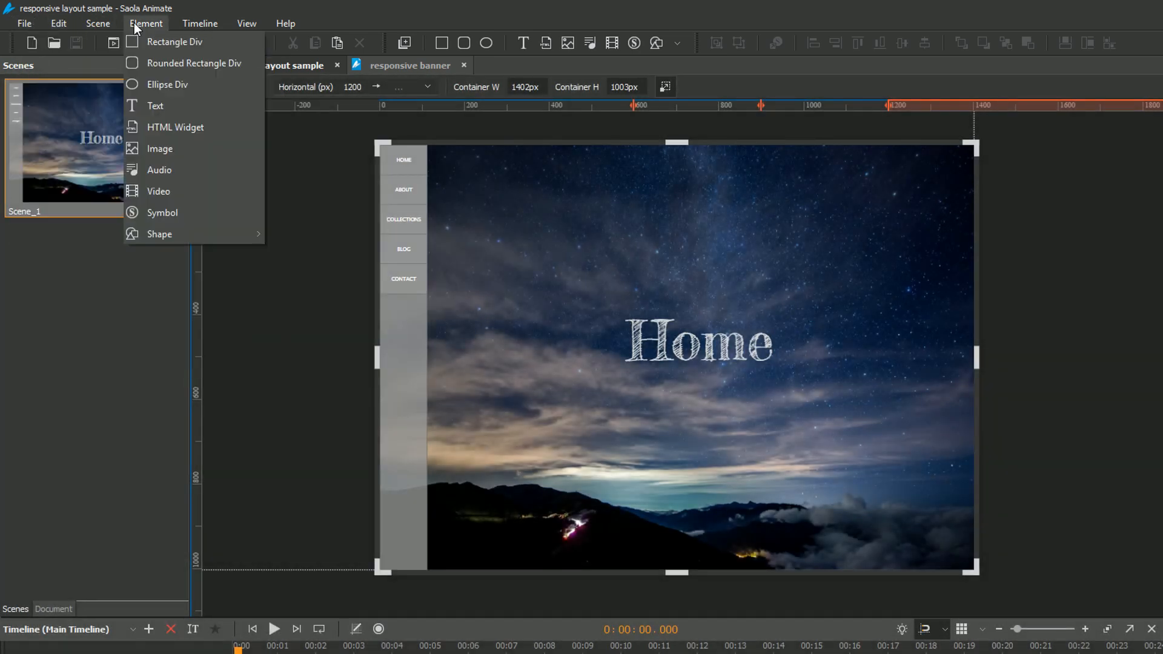
mouse_move(236, 26)
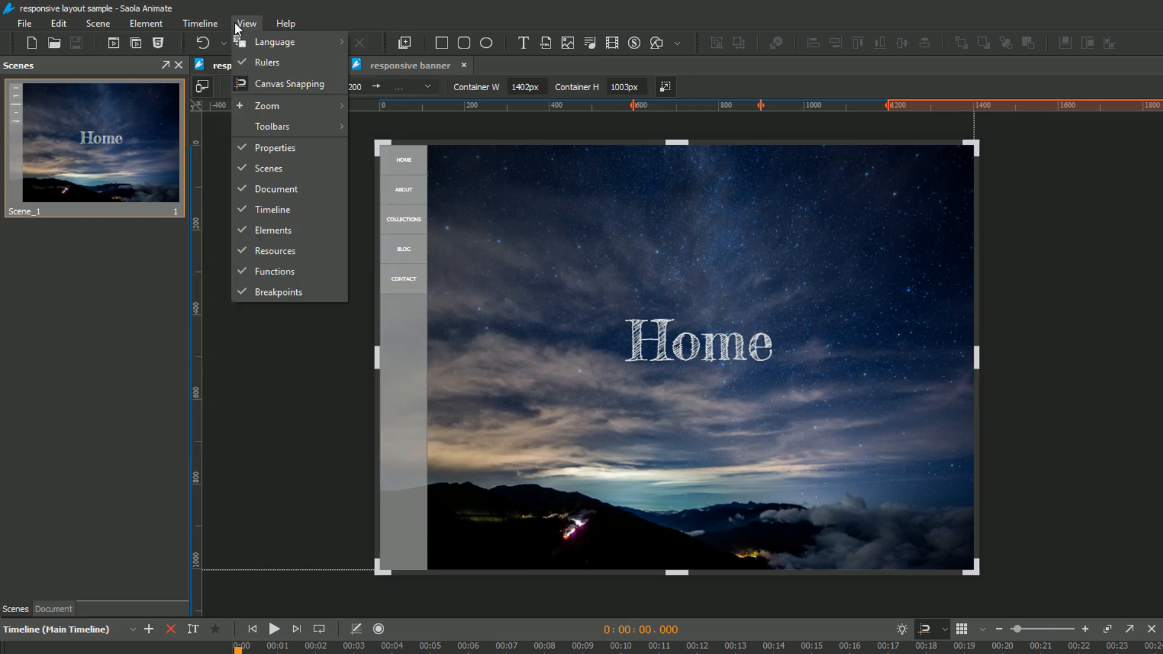
left_click(270, 9)
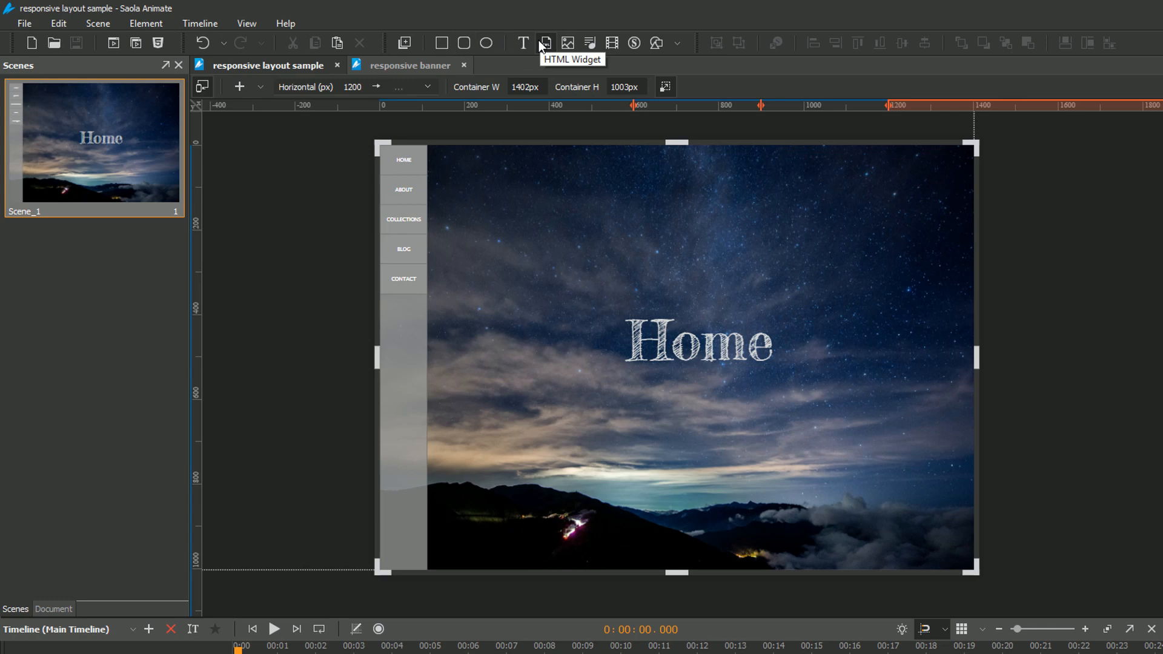
- Open the folder location of the responsive layout sample project and minimize the folder window
right_click(270, 67)
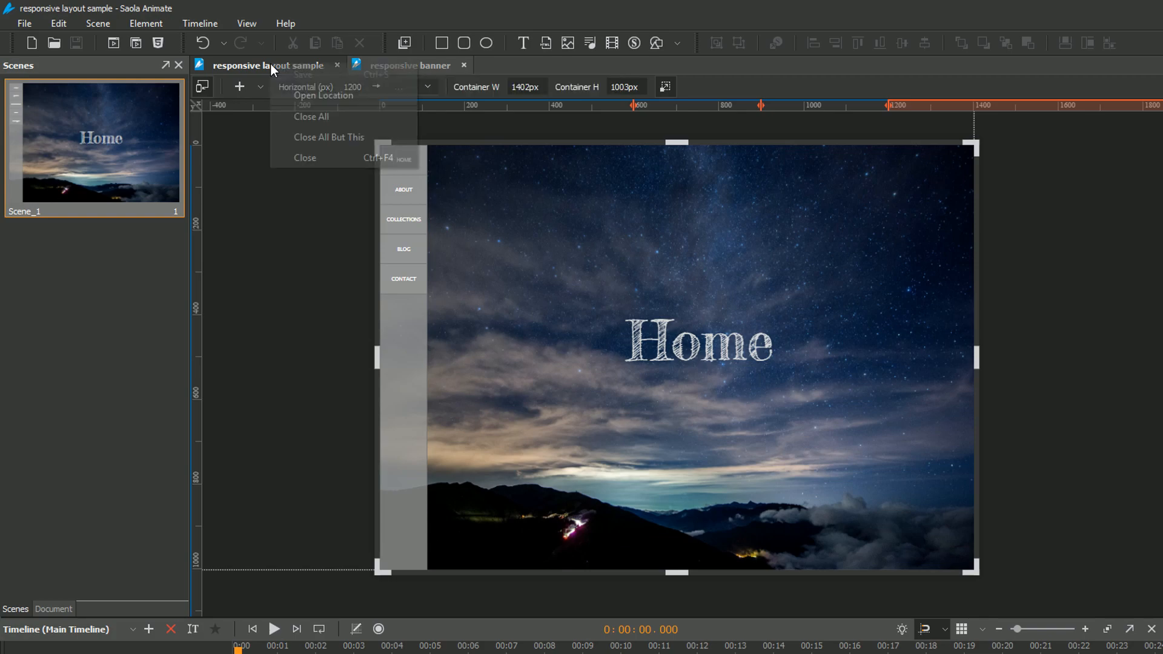
left_click(287, 95)
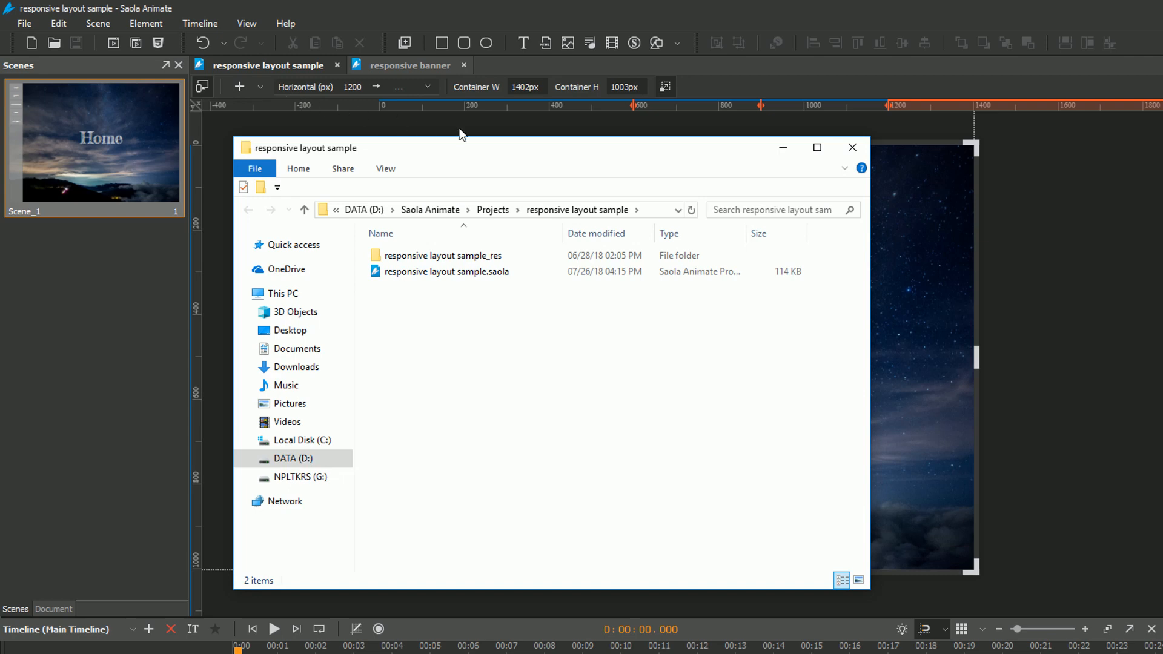
left_click(781, 147)
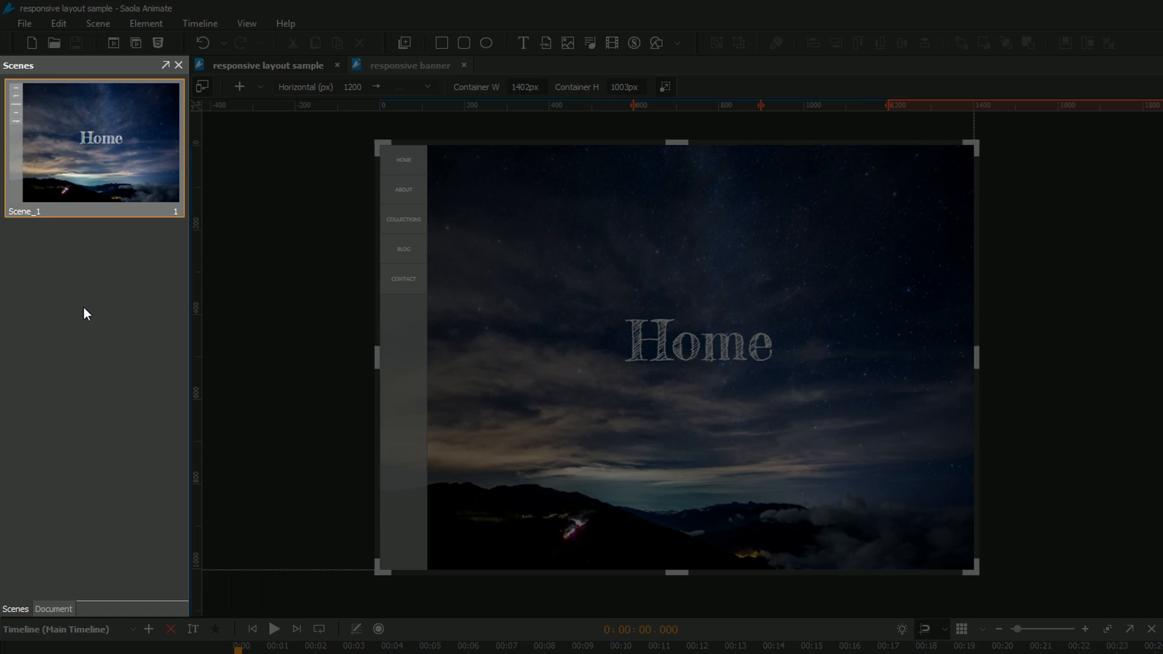
- Show the document settings and inspect the properties of the scene, the Home title and the navigation bar
left_click(56, 608)
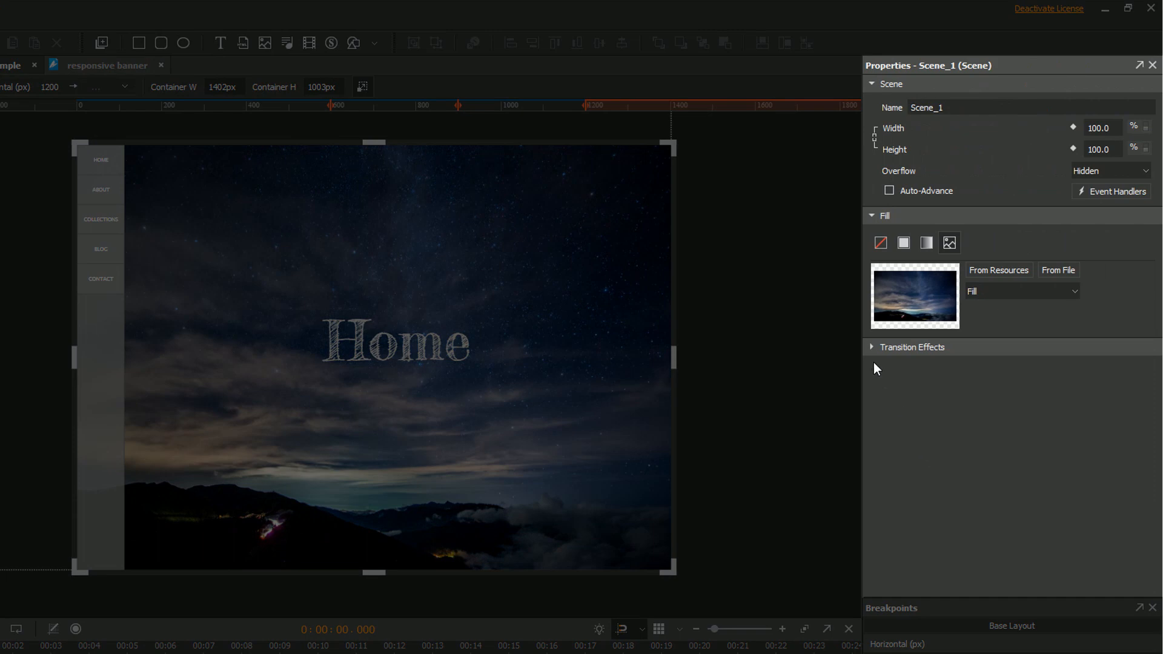
left_click(867, 344)
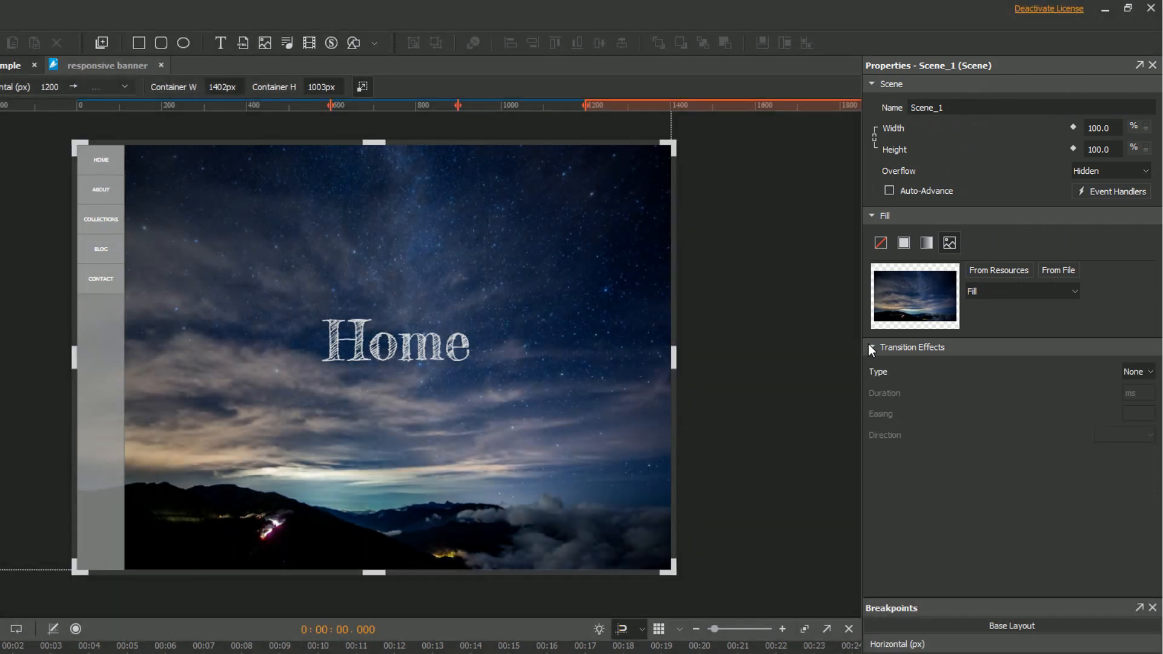
left_click(867, 344)
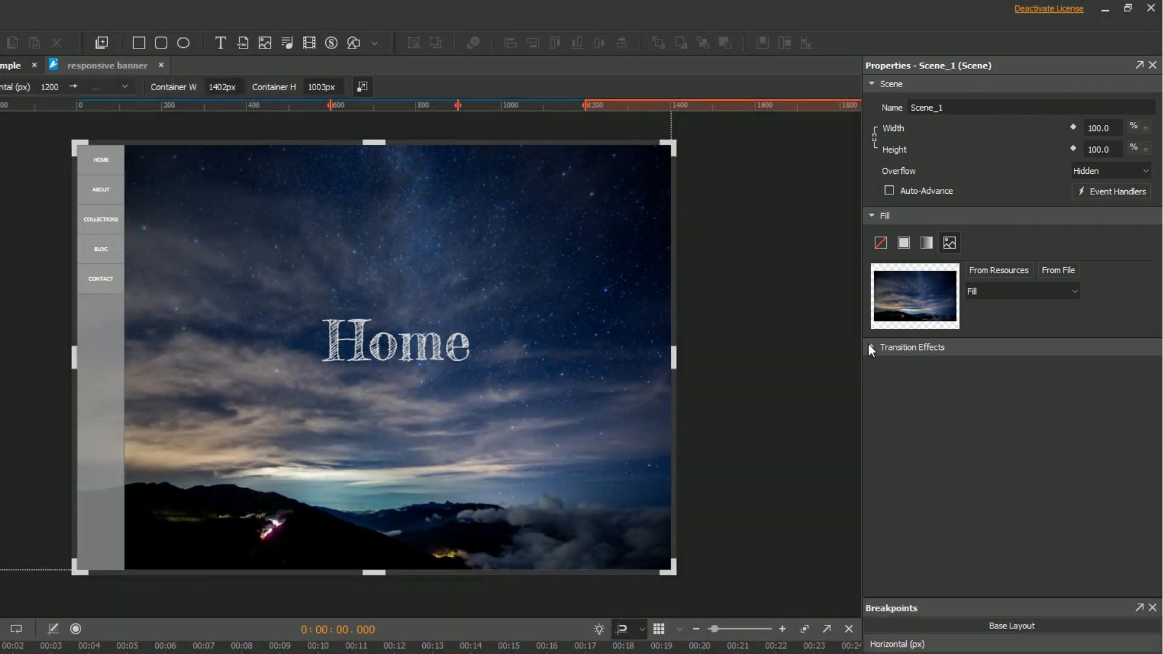
left_click(432, 357)
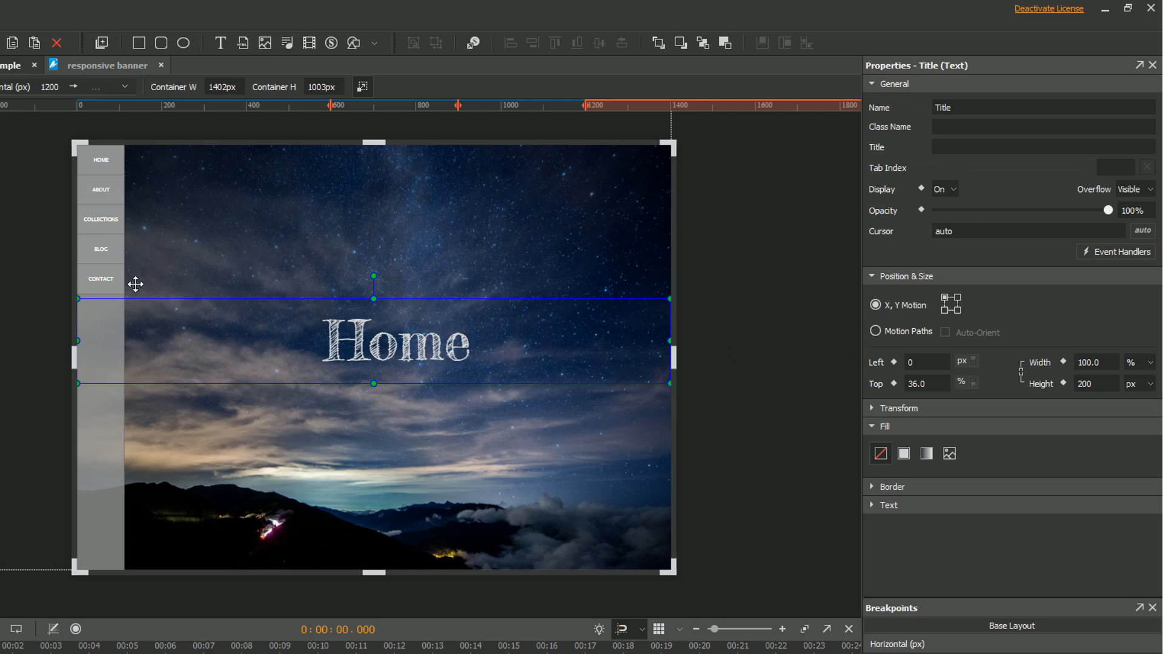
left_click(106, 274)
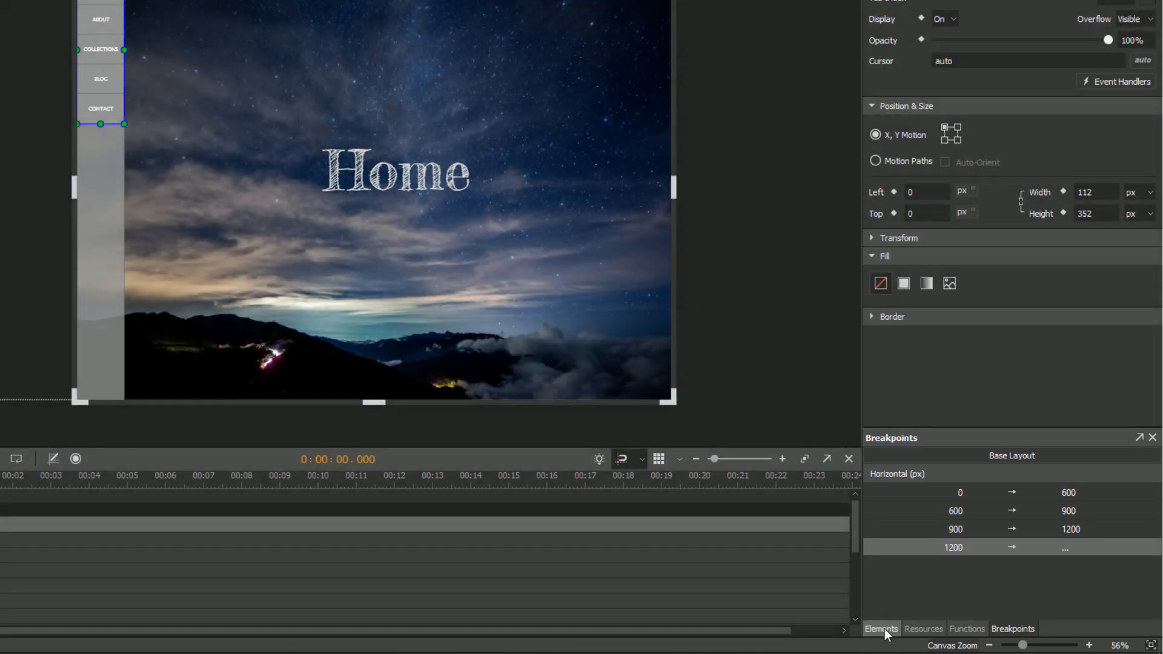
- Show the scene's element list in a taller area and select Nav_Background, followed by Title
left_click(884, 629)
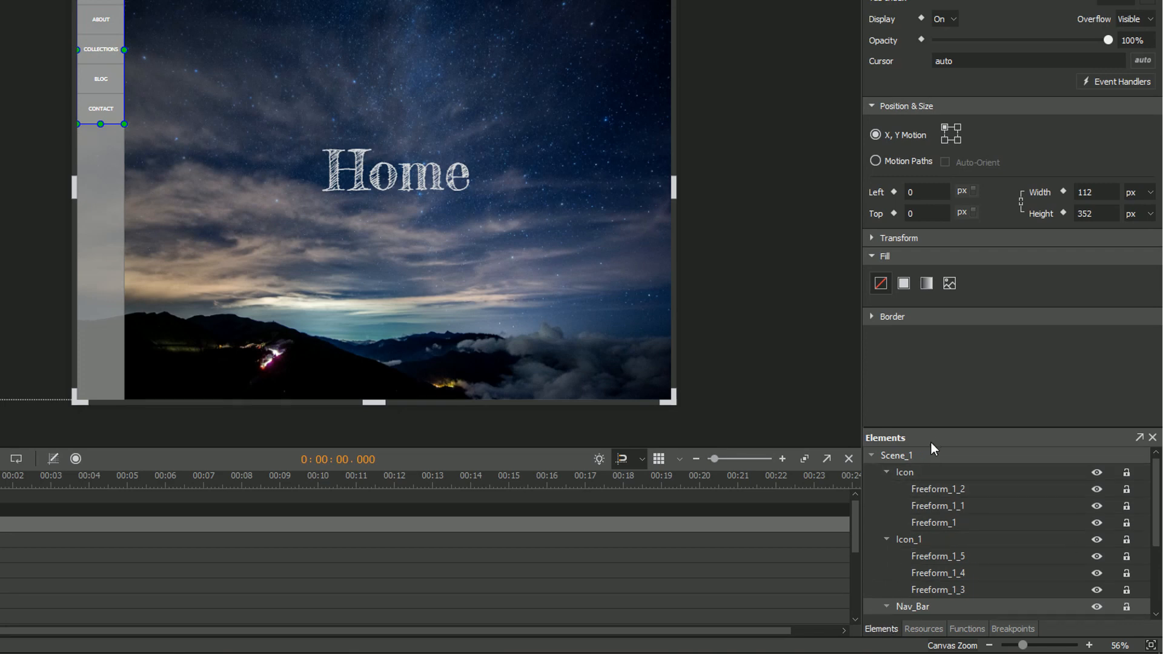
left_click_drag(932, 427, 923, 339)
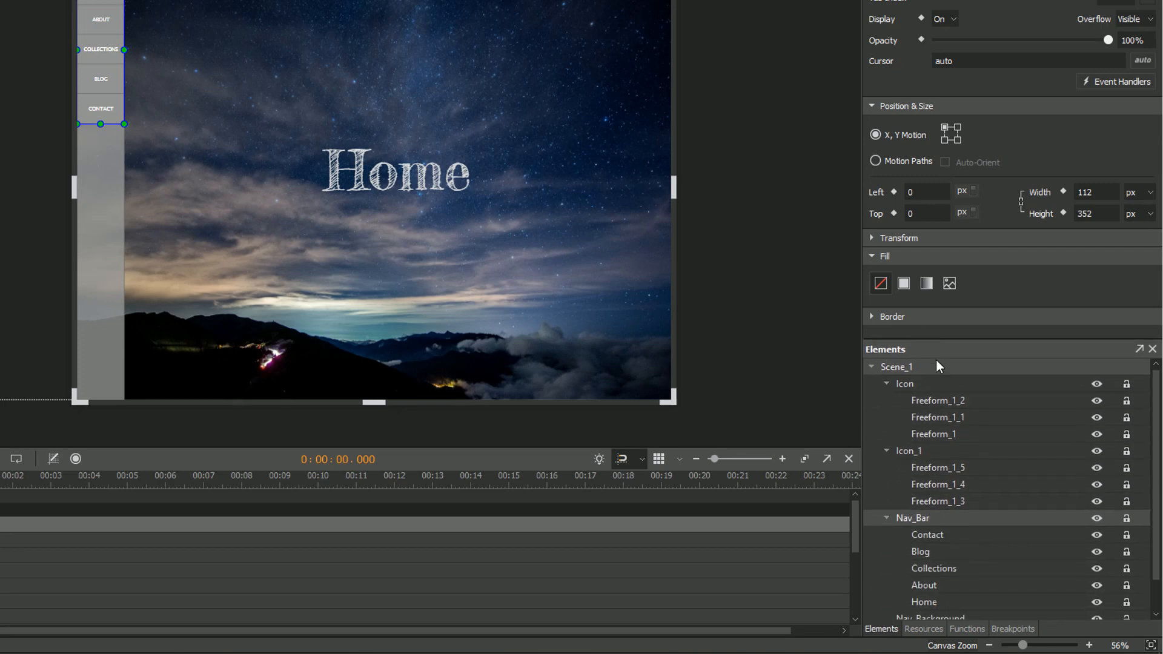
scroll(983, 472, "down", 1)
left_click(953, 583)
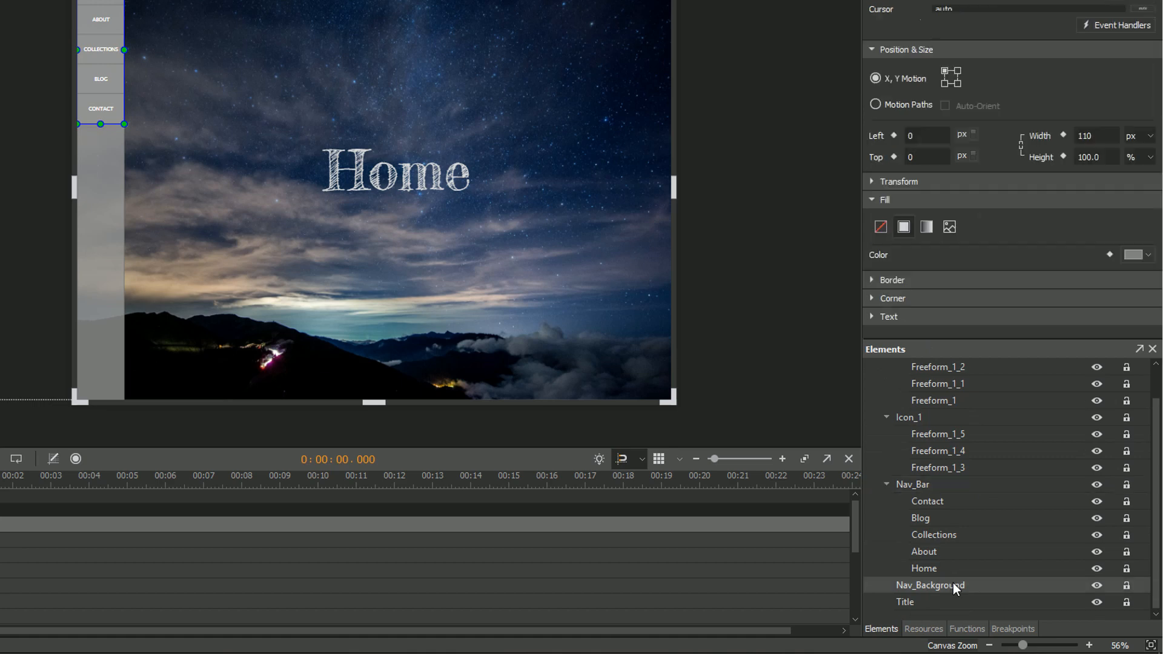
left_click(949, 601)
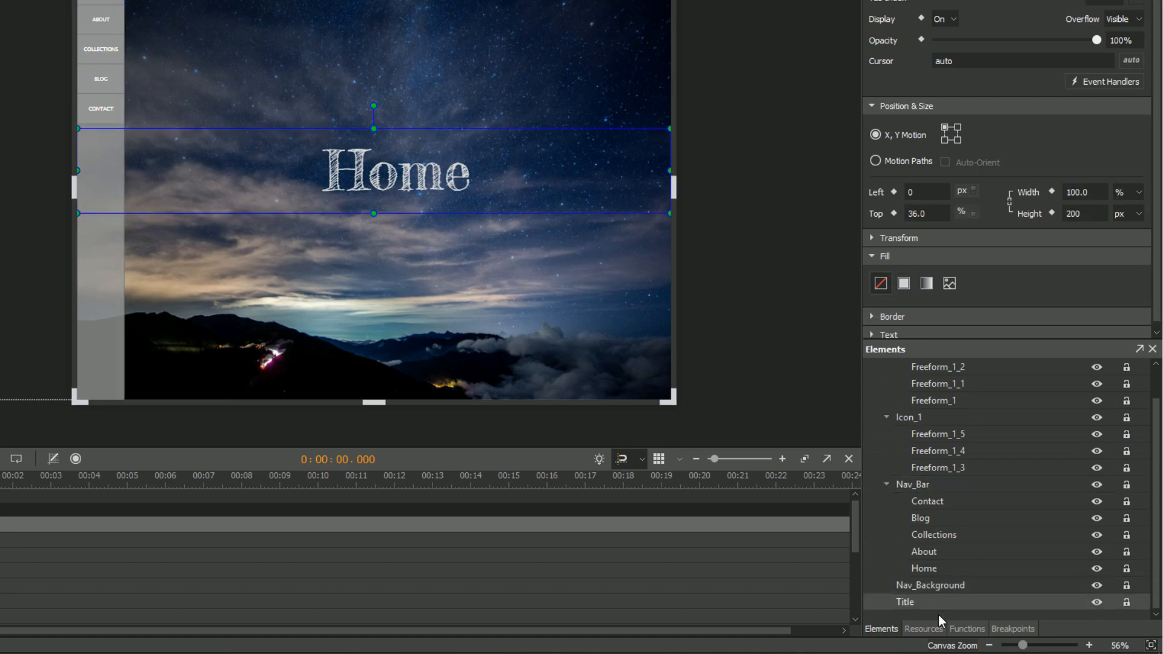
- Show the project's resources and look at the resource types available for filtering
left_click(924, 629)
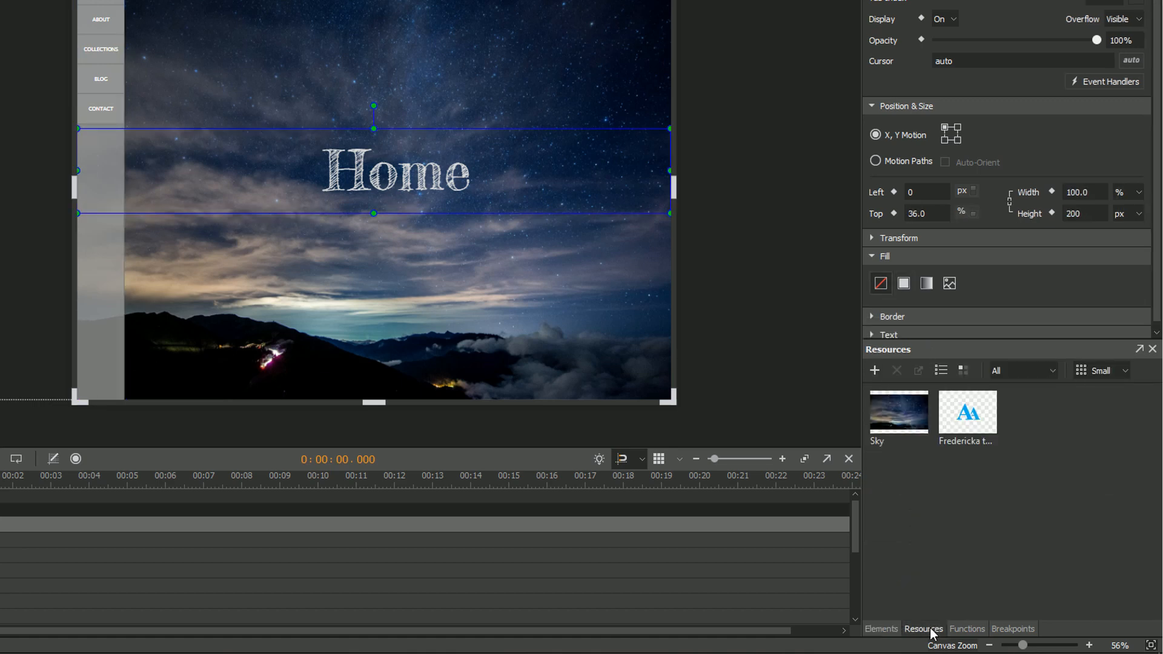
left_click(1043, 372)
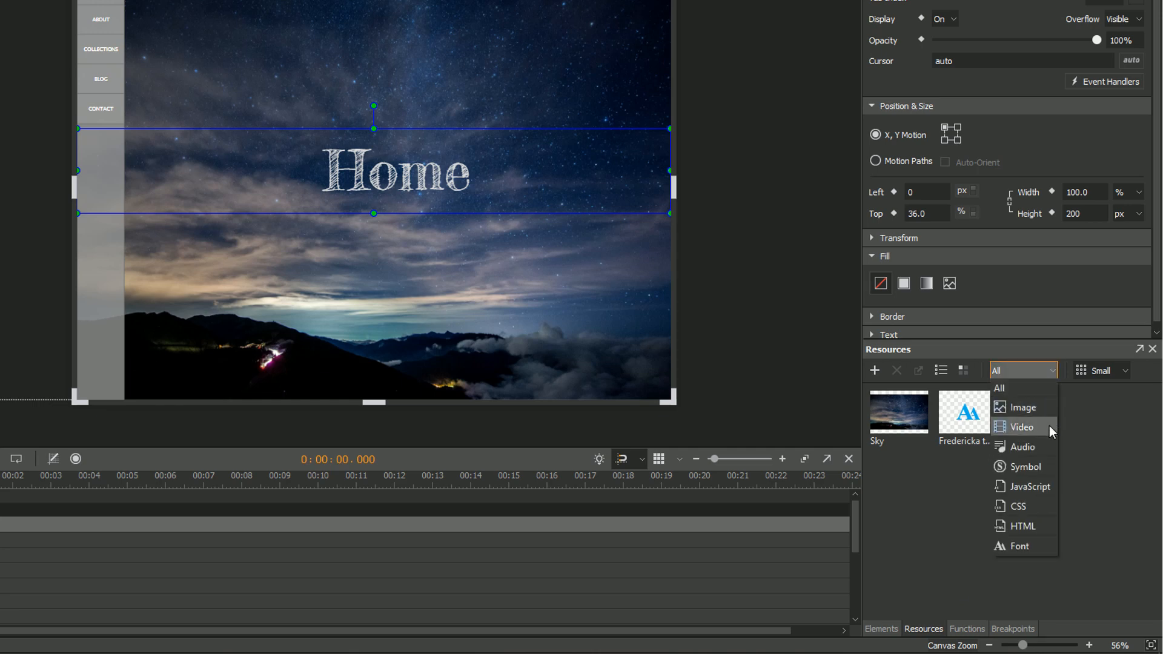
left_click(1056, 559)
- Show the project's functions and look at the function types available for filtering
left_click(982, 624)
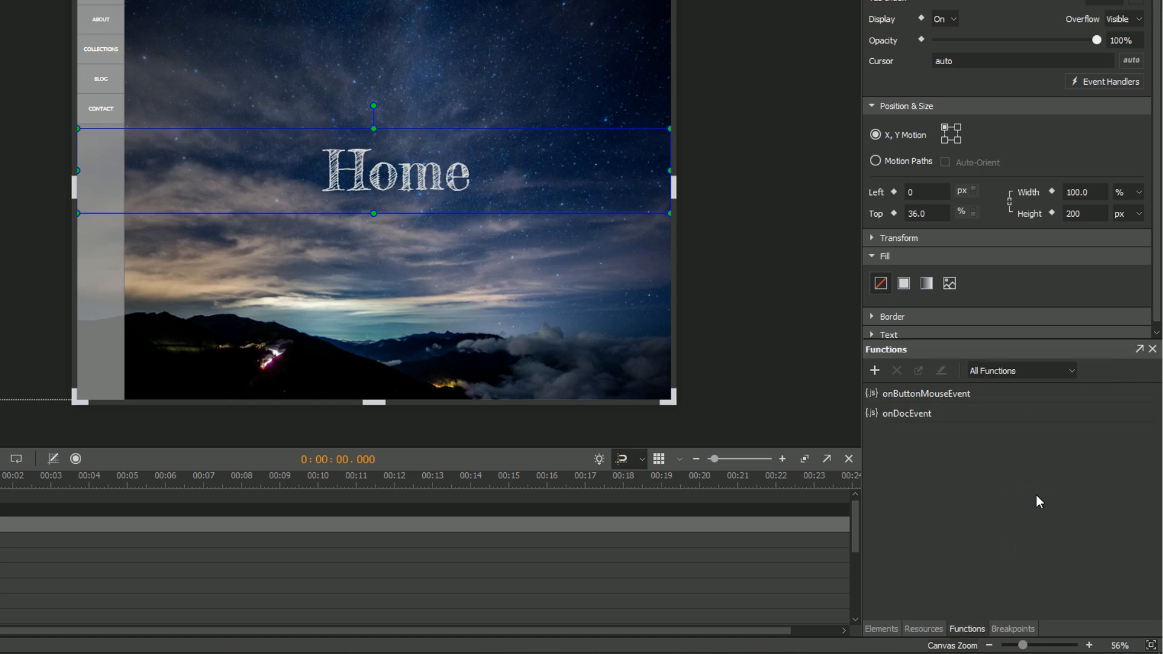
left_click(1070, 372)
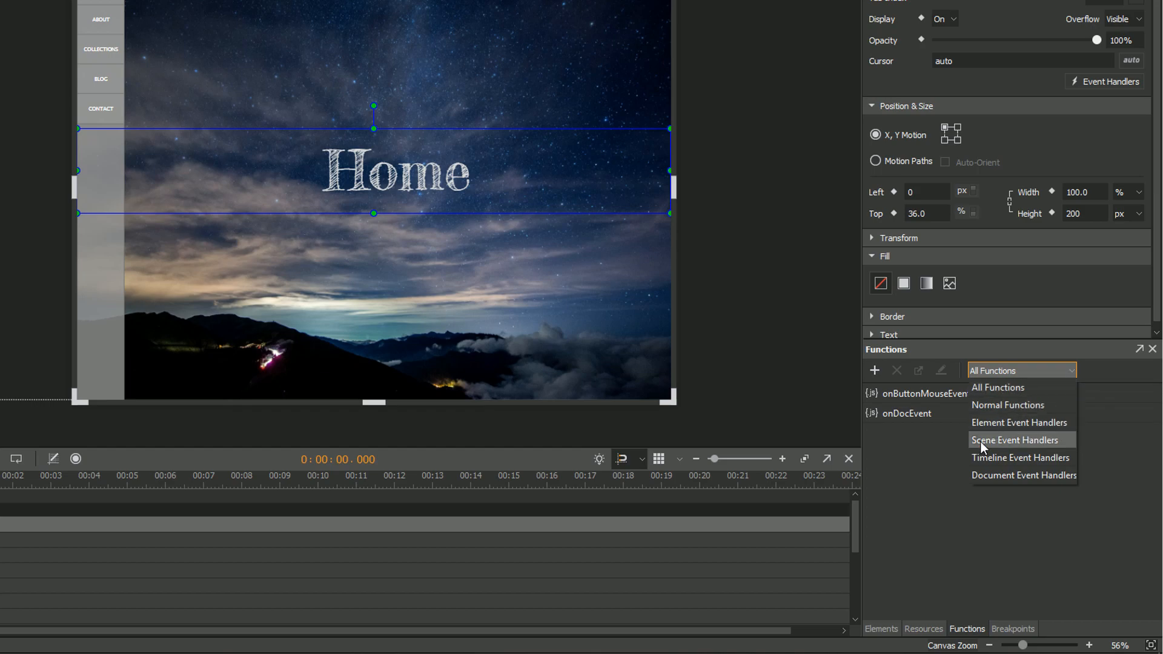
left_click(932, 467)
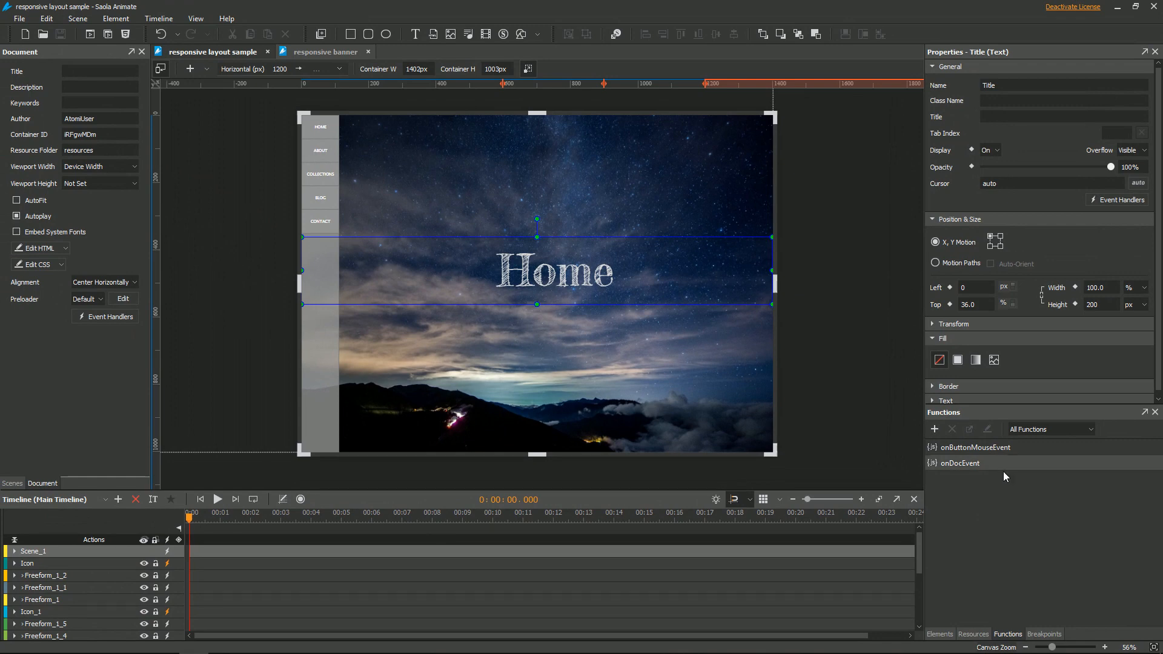
- Open the onButtonMouseEvent function to examine its JavaScript code, and close it without editing
double_click(1013, 445)
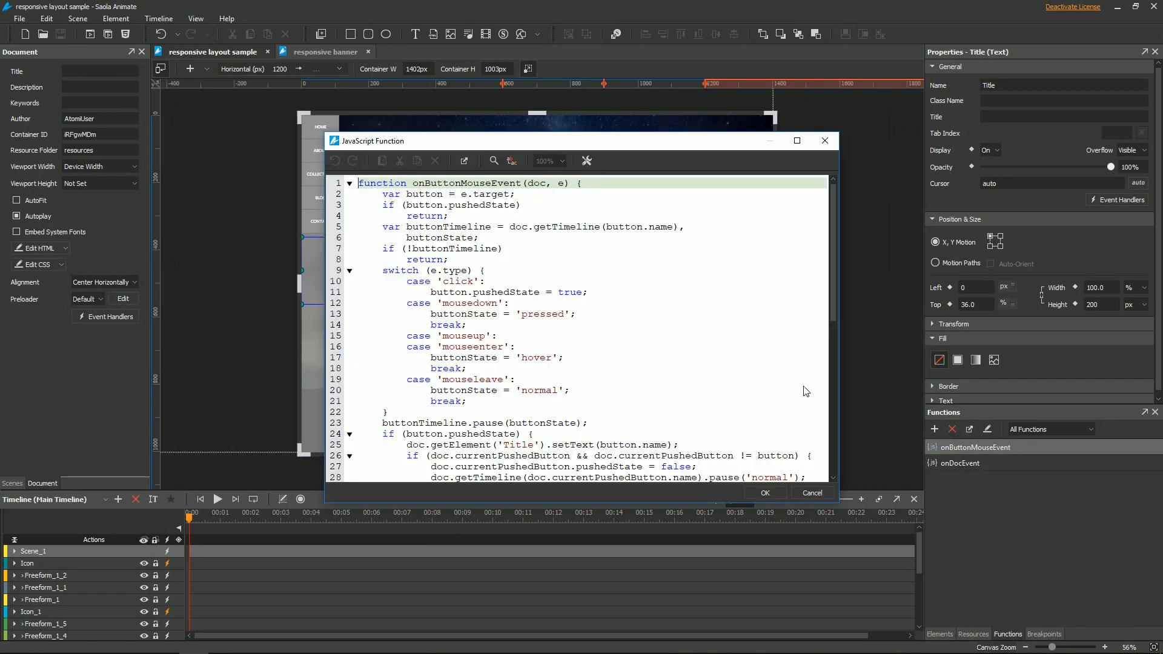
scroll(748, 372, "down", 2)
scroll(748, 372, "up", 2)
left_click(825, 141)
left_click(824, 144)
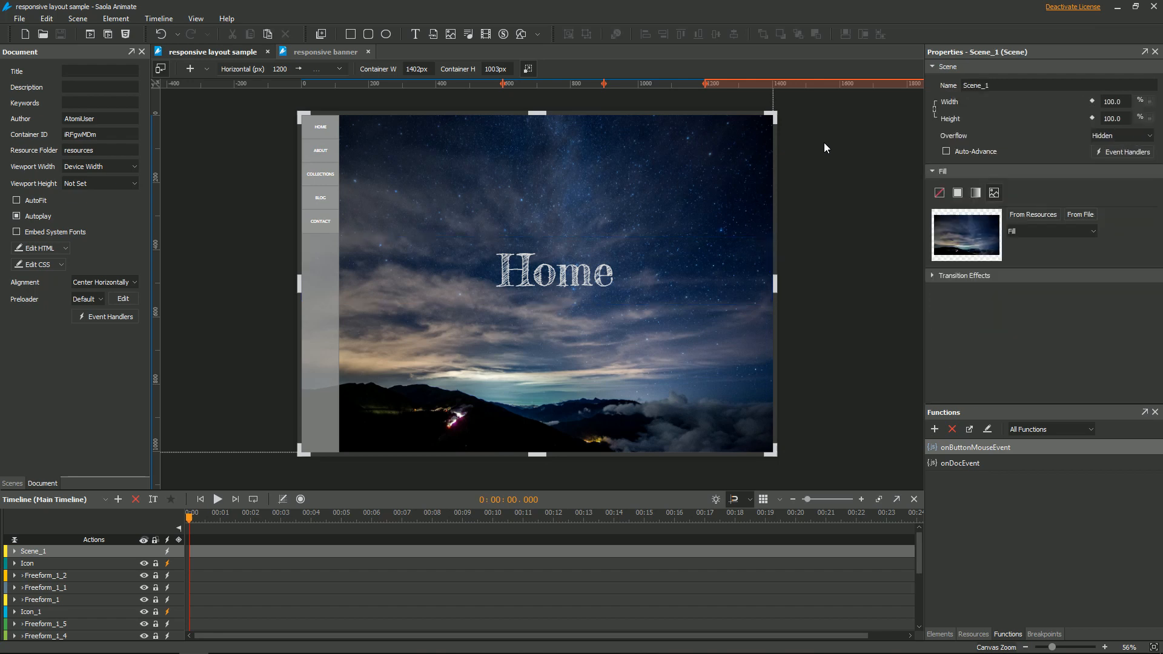